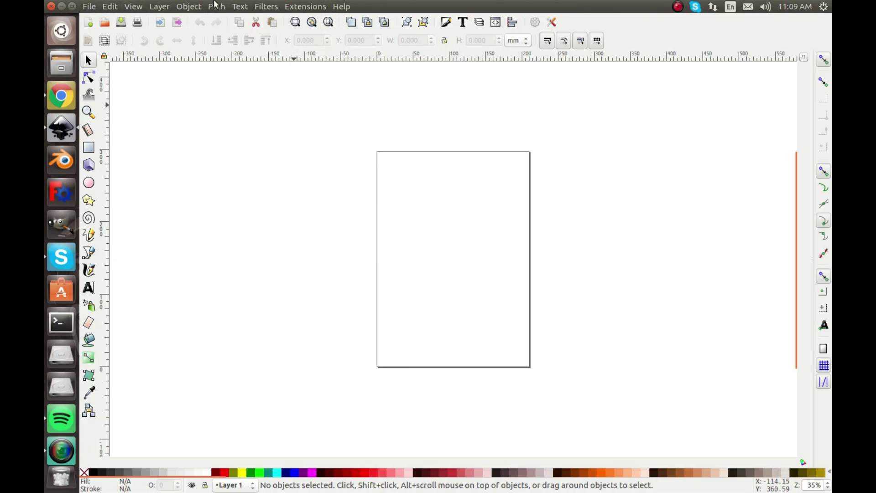
# - Draw a dark grey 95.250 × 95.250 mm square on the page
pyautogui.click(216, 5)
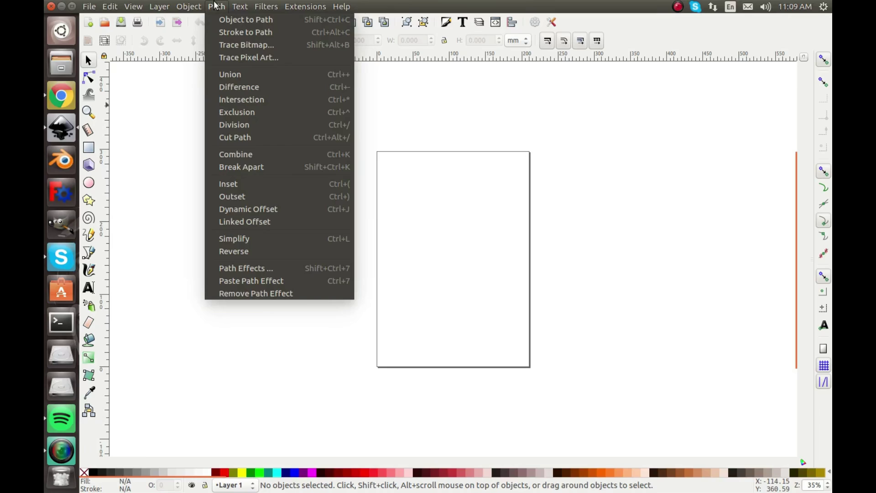
pyautogui.click(177, 108)
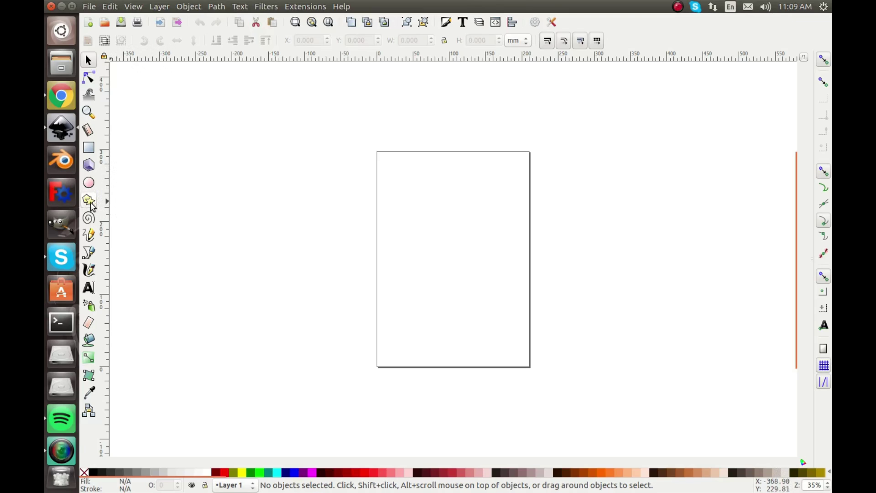
pyautogui.click(89, 148)
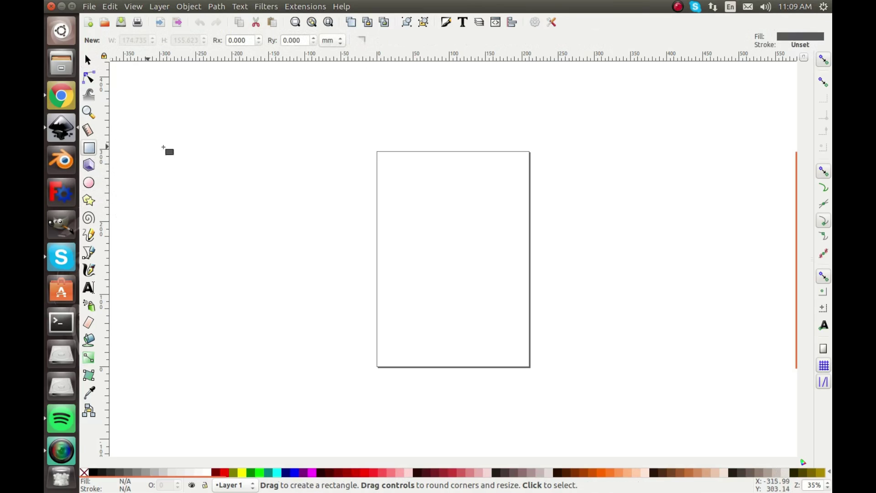
pyautogui.moveTo(510, 185); pyautogui.dragTo(425, 255)
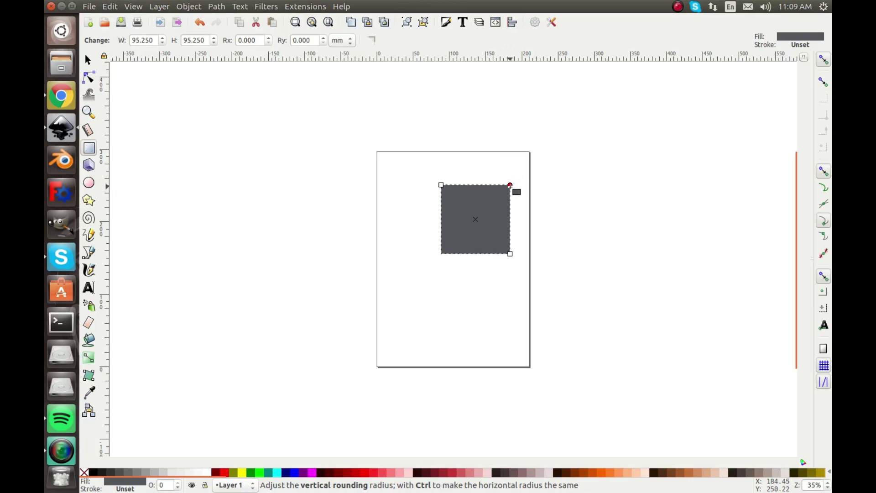
# - Round the square's corners, easing the radius back to 9.071 mm
pyautogui.moveTo(510, 193); pyautogui.dragTo(542, 192)
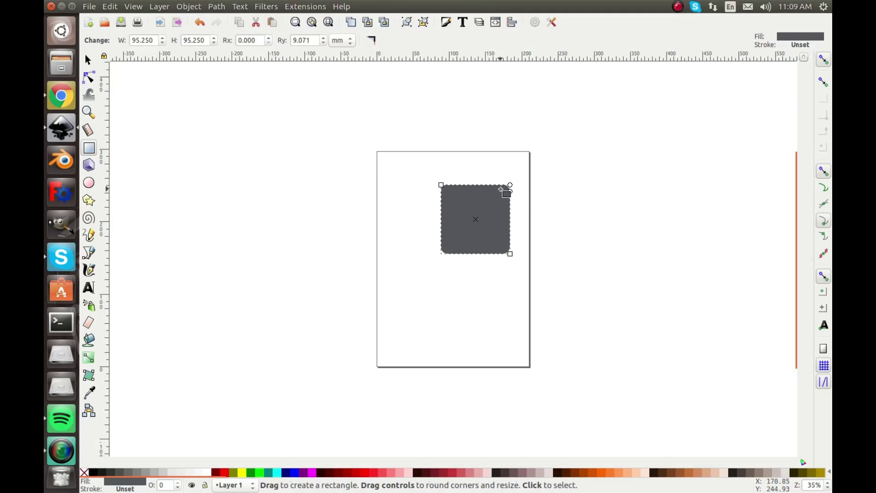
pyautogui.scroll(6, 440, 185)
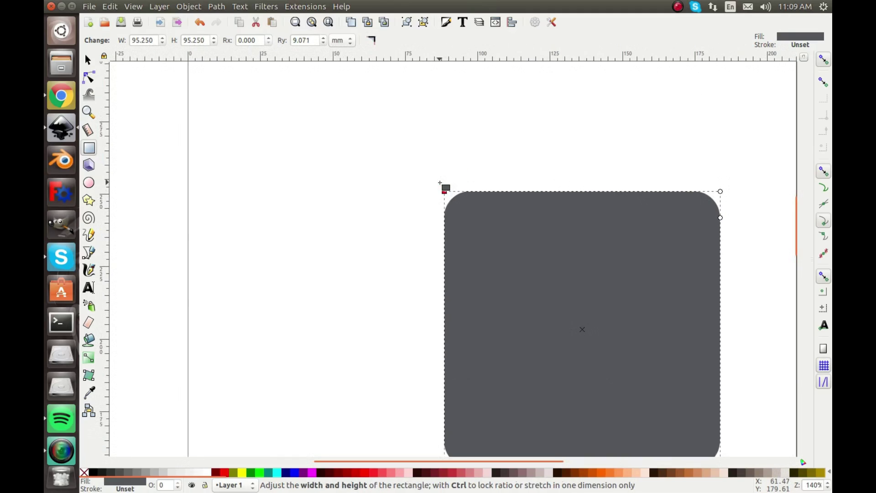
pyautogui.scroll(-4, 445, 188)
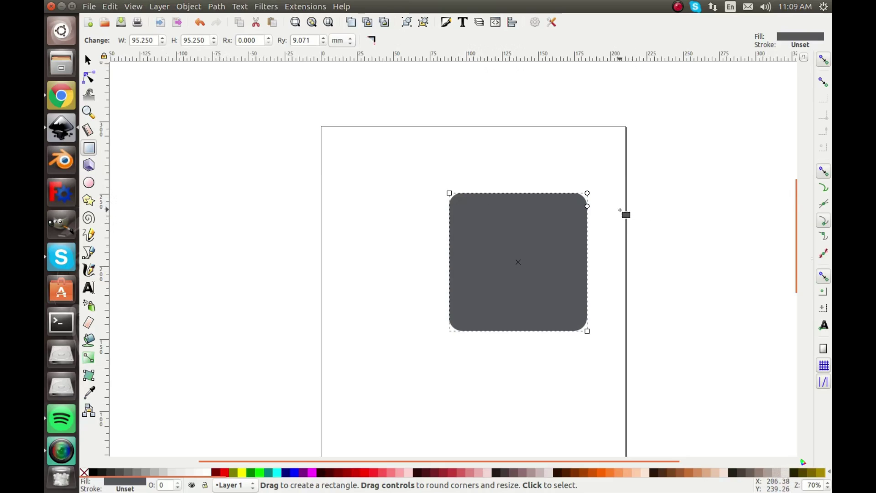
pyautogui.scroll(1, 623, 211)
pyautogui.moveTo(574, 197); pyautogui.dragTo(574, 201)
pyautogui.click(87, 60)
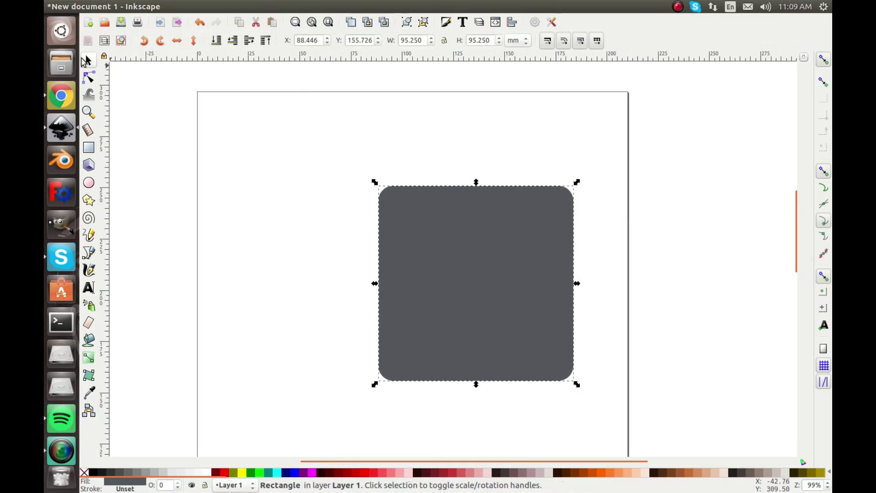
# - Convert the rounded square to an 8-node path with Object to Path, then delete it
pyautogui.click(215, 7)
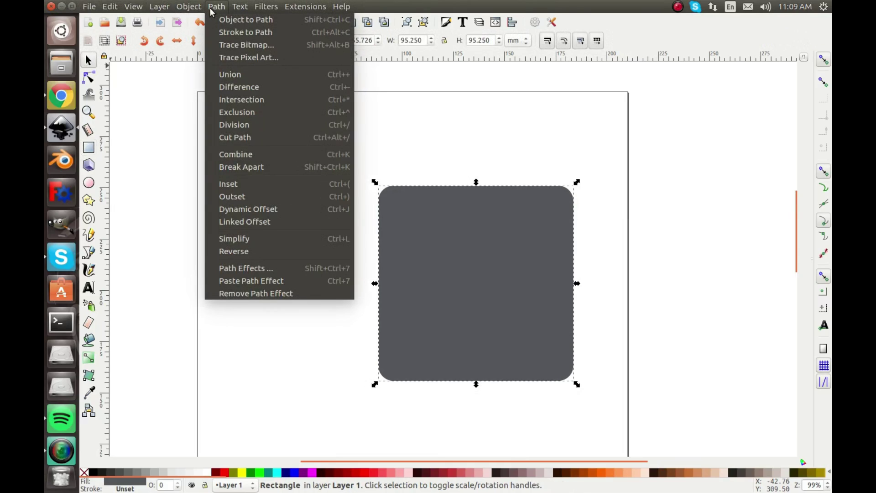
pyautogui.click(212, 19)
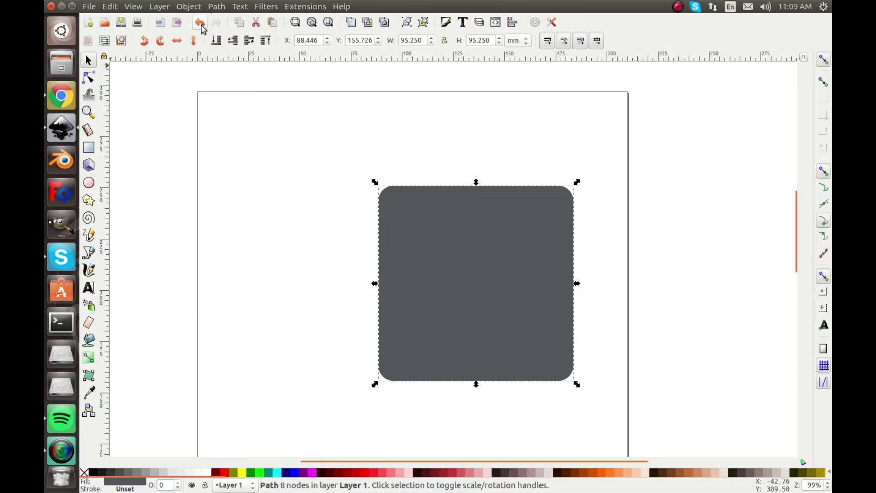
pyautogui.click(89, 147)
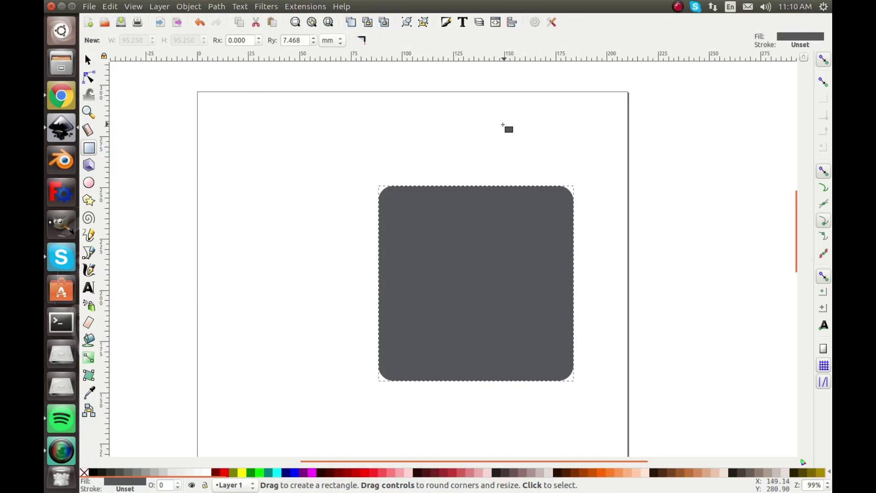
pyautogui.click(88, 61)
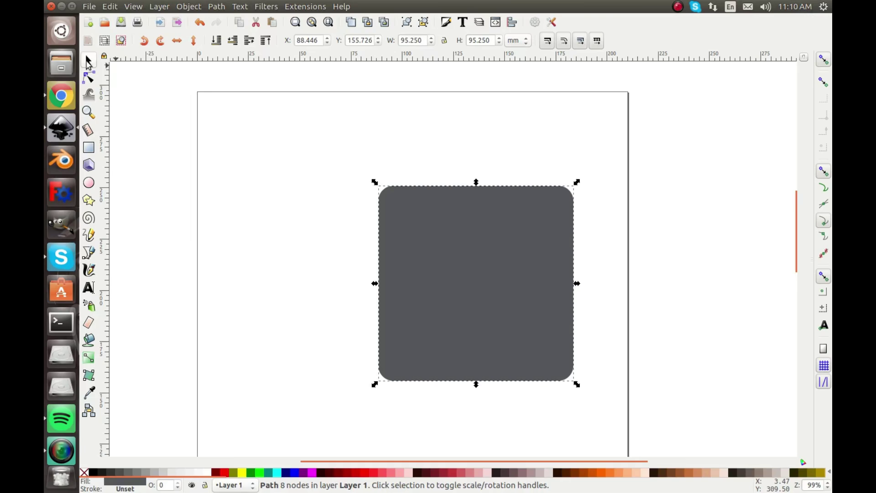
pyautogui.press('Delete')
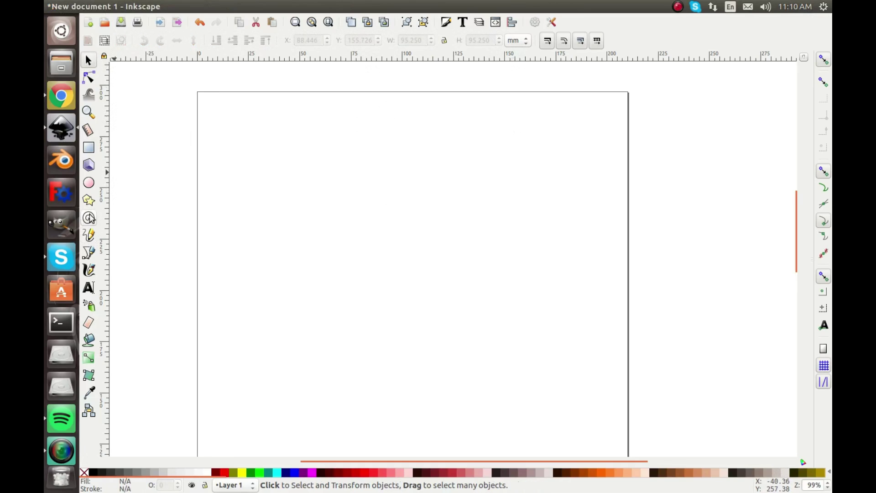
# - Draw a large star and raise its point count to 13
pyautogui.click(89, 201)
pyautogui.moveTo(374, 185); pyautogui.dragTo(379, 303)
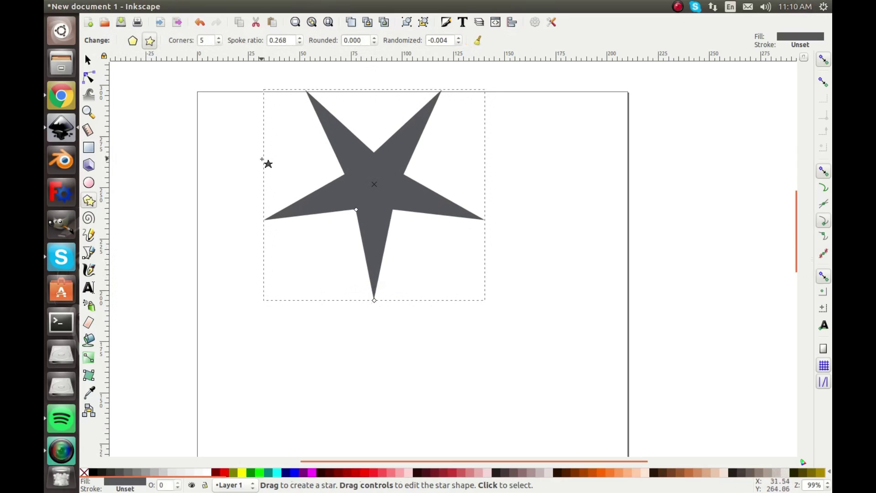
pyautogui.click(220, 38)
pyautogui.click(219, 38)
pyautogui.click(220, 39)
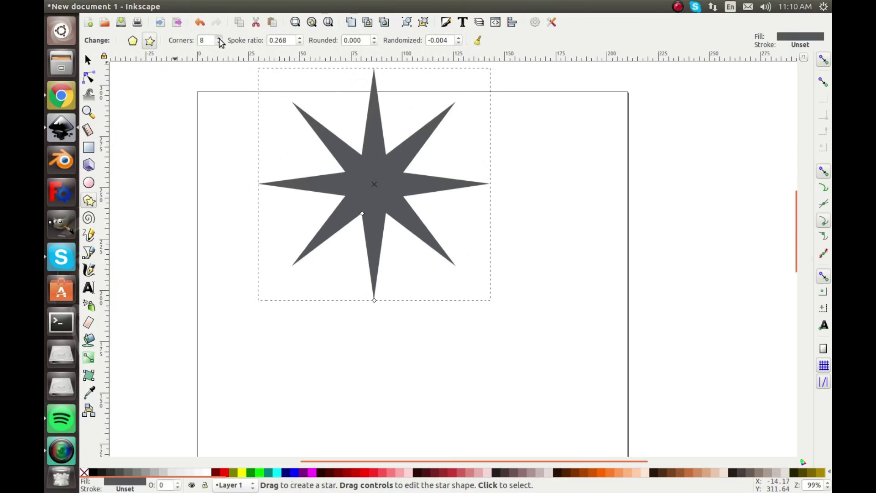
pyautogui.click(220, 39)
pyautogui.click(219, 38)
pyautogui.click(220, 39)
pyautogui.click(220, 39)
pyautogui.click(220, 39)
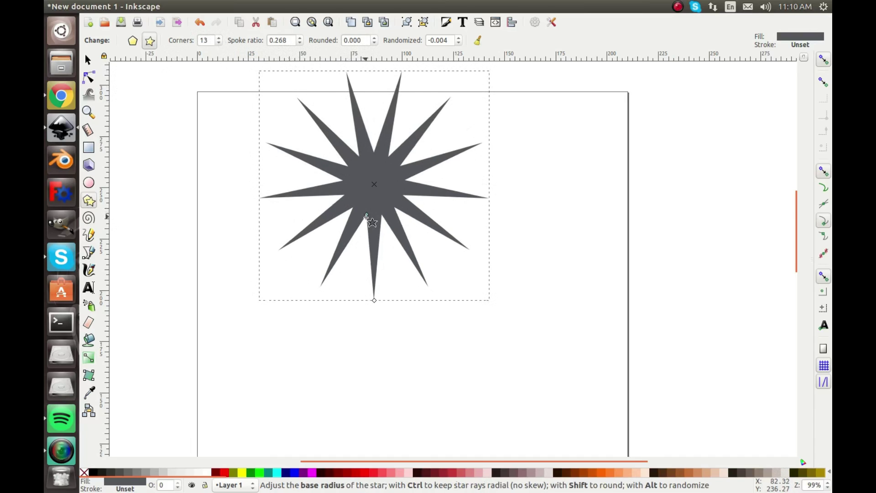
# - Widen the inner radius, set spoke ratio 0.420 and raise corners to 390
pyautogui.moveTo(366, 215)
pyautogui.mouseDown()
pyautogui.moveTo(364, 250)
pyautogui.moveTo(328, 327)
pyautogui.moveTo(323, 374)
pyautogui.moveTo(348, 302)
pyautogui.moveTo(365, 201)
pyautogui.moveTo(378, 220)
pyautogui.moveTo(409, 211)
pyautogui.moveTo(436, 163)
pyautogui.moveTo(400, 110)
pyautogui.moveTo(269, 170)
pyautogui.moveTo(211, 341)
pyautogui.moveTo(448, 294)
pyautogui.moveTo(413, 456)
pyautogui.moveTo(324, 442)
pyautogui.moveTo(335, 488)
pyautogui.moveTo(352, 434)
pyautogui.moveTo(352, 488)
pyautogui.moveTo(377, 274)
pyautogui.moveTo(374, 225)
pyautogui.mouseUp()
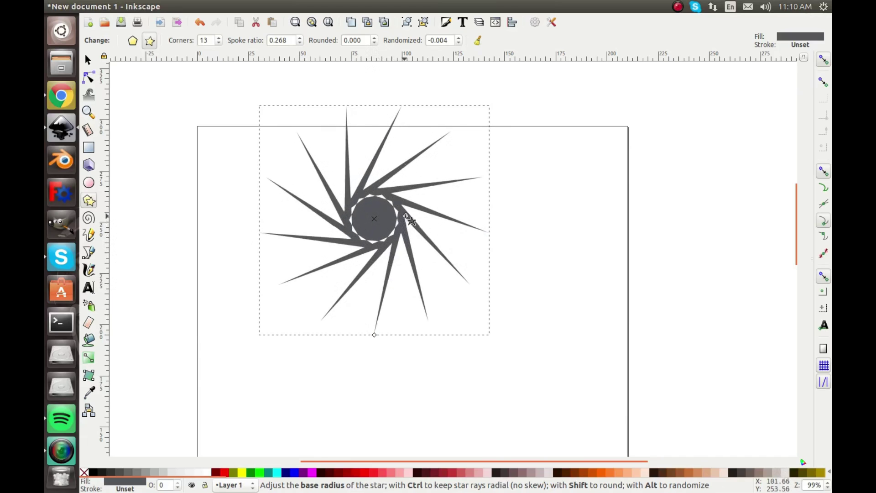
pyautogui.moveTo(368, 263)
pyautogui.mouseDown()
pyautogui.moveTo(416, 223)
pyautogui.moveTo(397, 172)
pyautogui.moveTo(348, 176)
pyautogui.moveTo(342, 226)
pyautogui.moveTo(368, 267)
pyautogui.mouseUp()
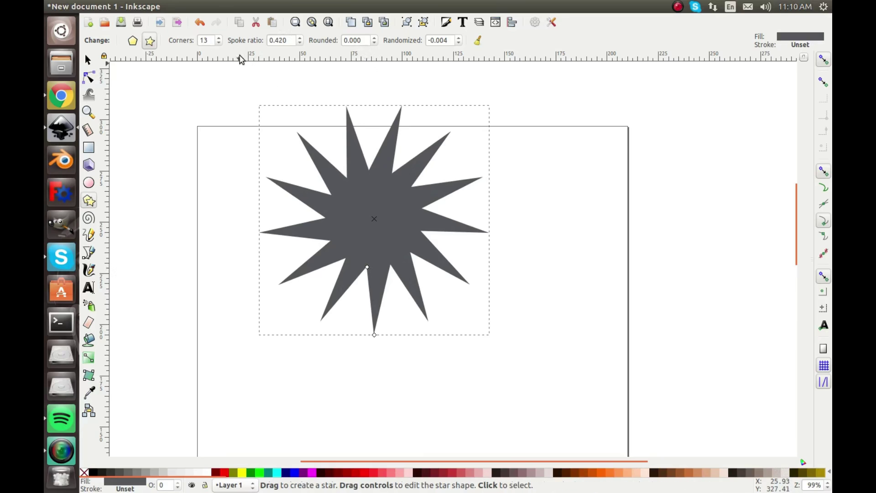
pyautogui.moveTo(219, 38); pyautogui.dragTo(219, 37)
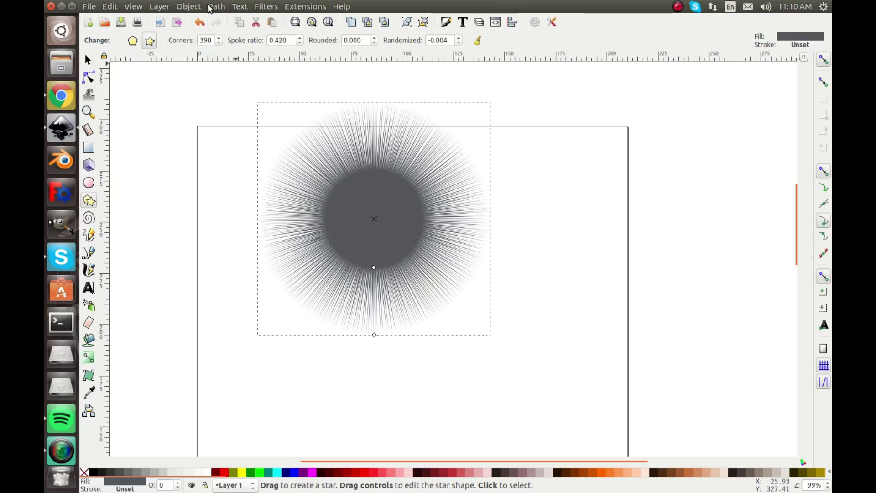
# - Convert the starburst to a 780-node path and select a few outer nodes
pyautogui.click(215, 6)
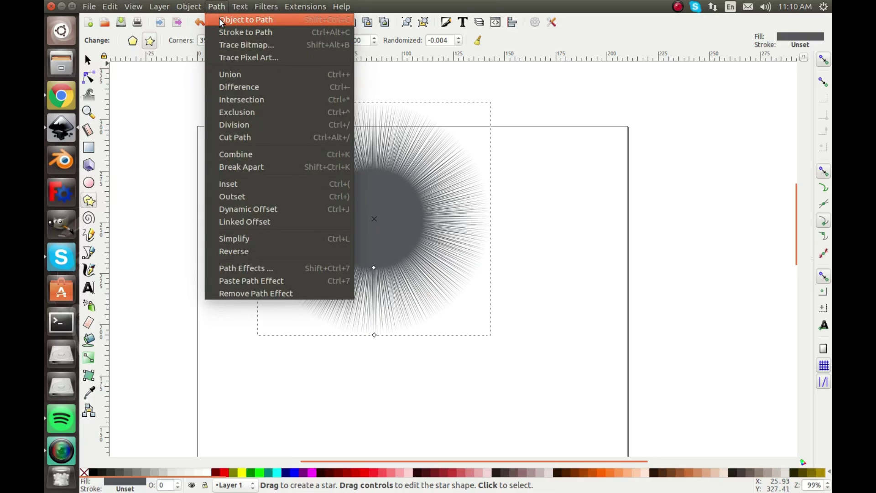
pyautogui.click(246, 19)
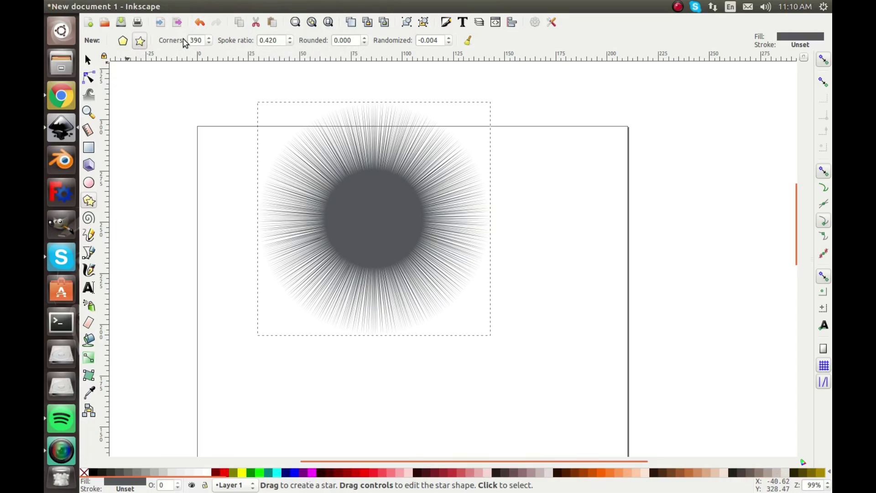
pyautogui.click(94, 76)
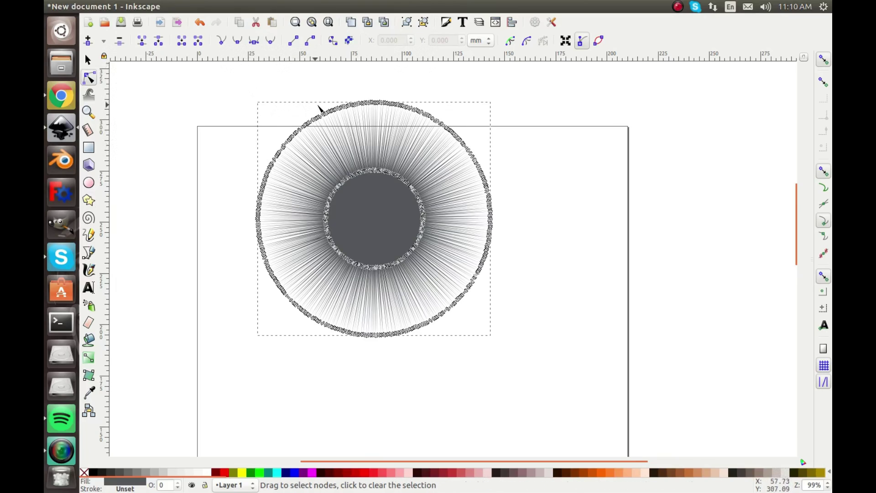
pyautogui.click(342, 115)
pyautogui.scroll(2, 341, 116)
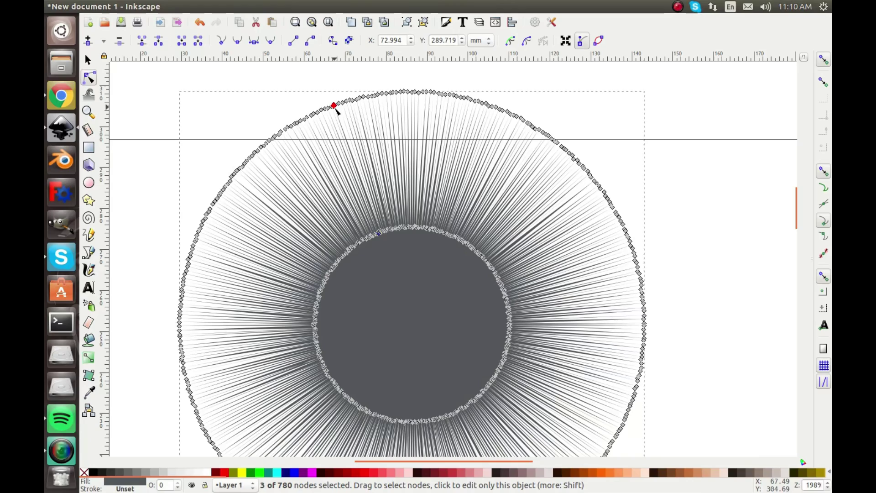
pyautogui.keyDown('shift'); pyautogui.click(333, 106); pyautogui.keyUp('shift')
# - Drag the selected outer nodes up and to the right, then cancel the move
pyautogui.scroll(2, 335, 108)
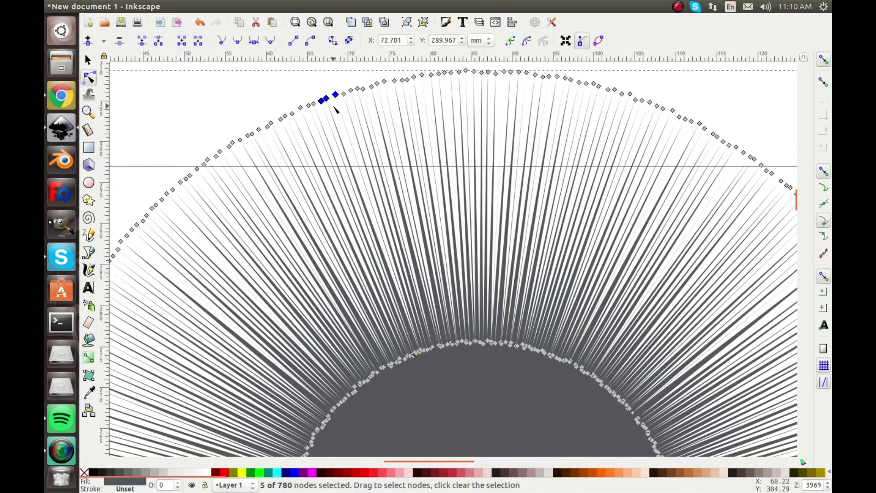
pyautogui.scroll(3, 335, 108)
pyautogui.scroll(2, 328, 114)
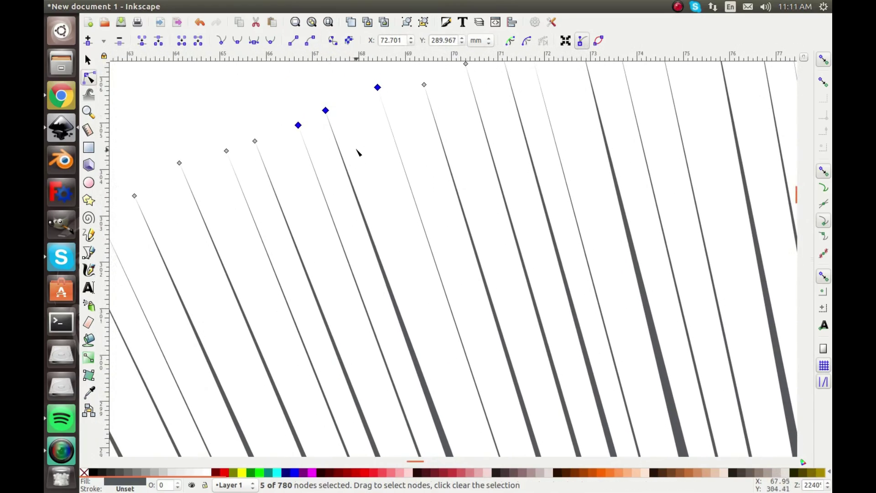
pyautogui.moveTo(326, 115); pyautogui.dragTo(408, 250)
pyautogui.press('Escape')
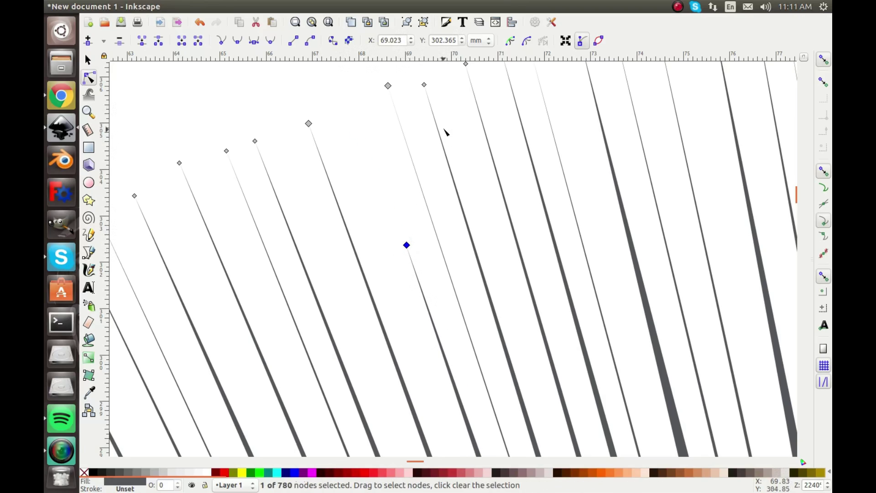
pyautogui.scroll(-9, 420, 157)
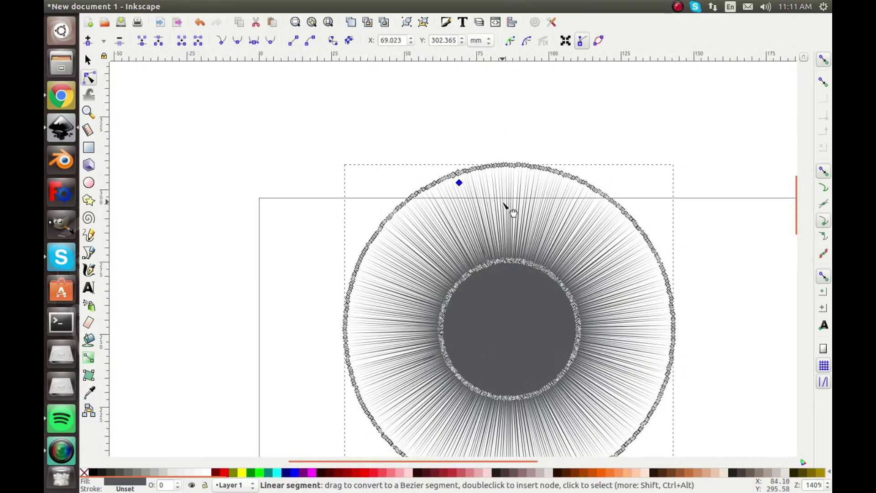
pyautogui.scroll(1, 663, 388)
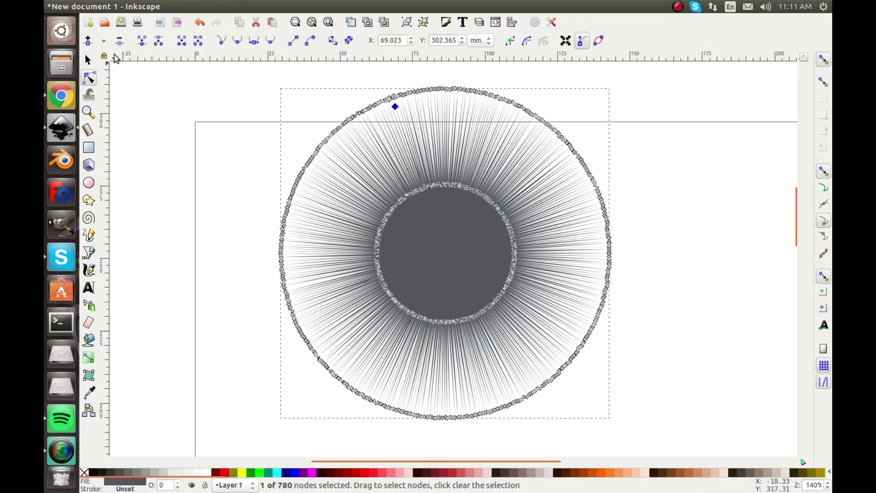
# - Delete the radial drawing and add the text 'InventBox' at size 72
pyautogui.press('s')
pyautogui.press('Delete')
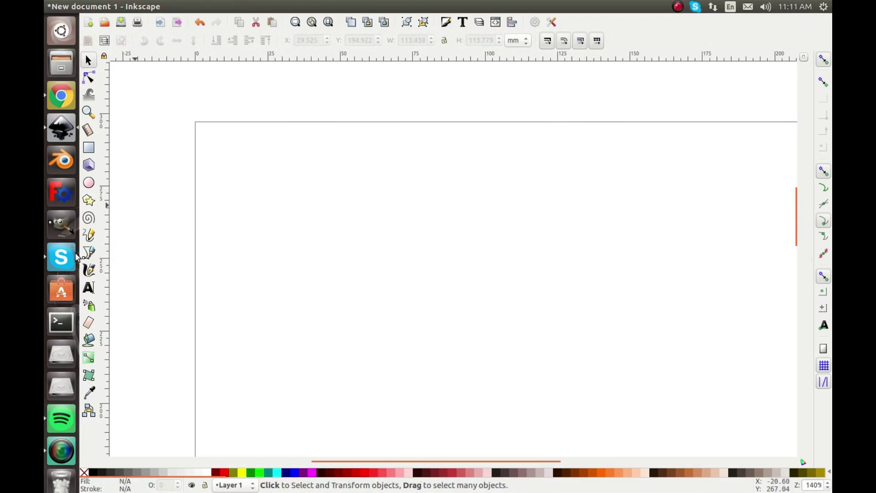
pyautogui.click(89, 288)
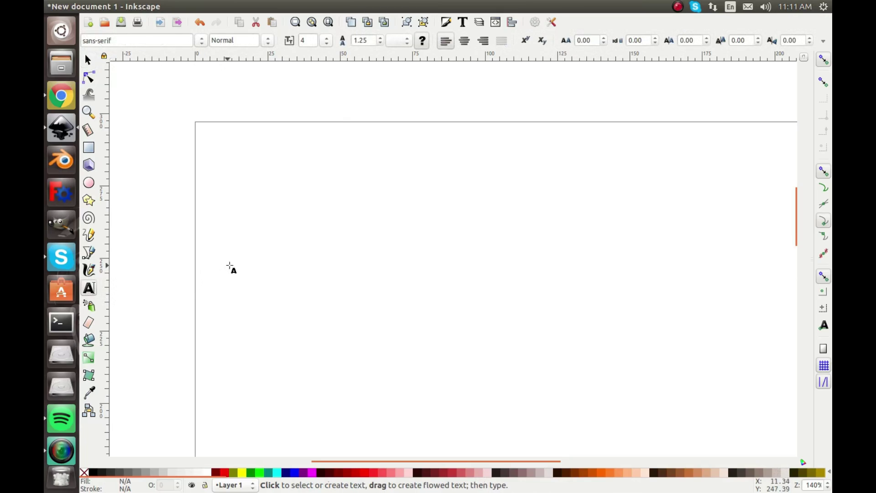
pyautogui.moveTo(304, 254); pyautogui.dragTo(305, 255)
pyautogui.click(305, 265)
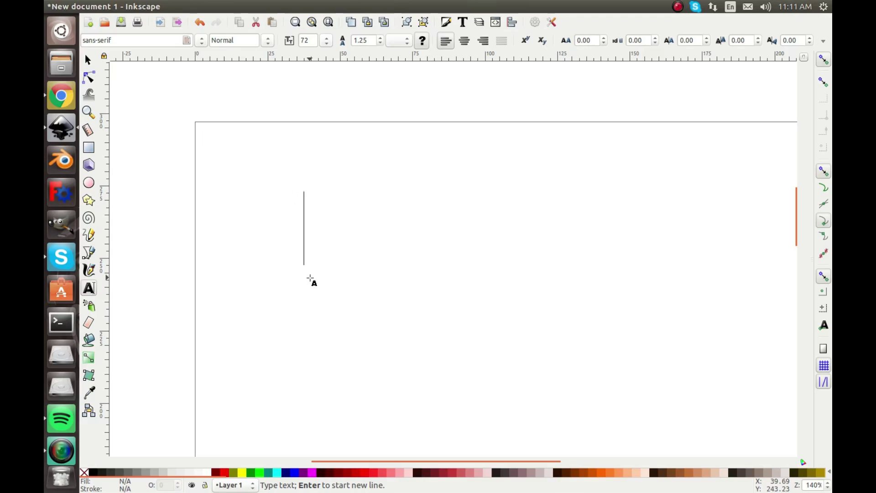
pyautogui.write('Invent')
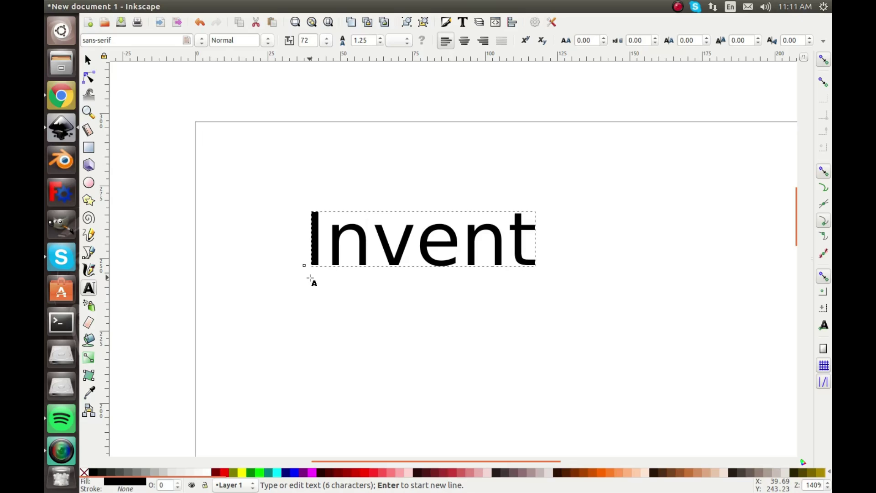
pyautogui.write('Box')
pyautogui.press('Escape')
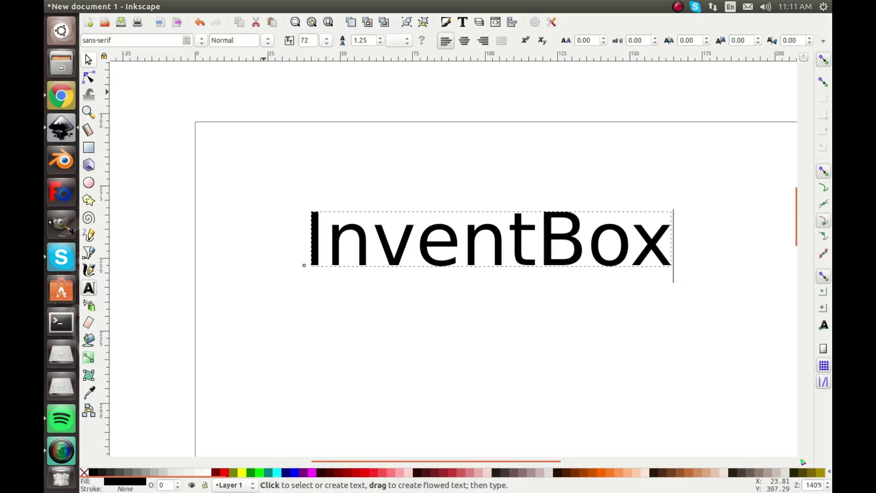
# - Select the InventBox text and make it Bold Italic
pyautogui.doubleClick(504, 250)
pyautogui.press('Escape')
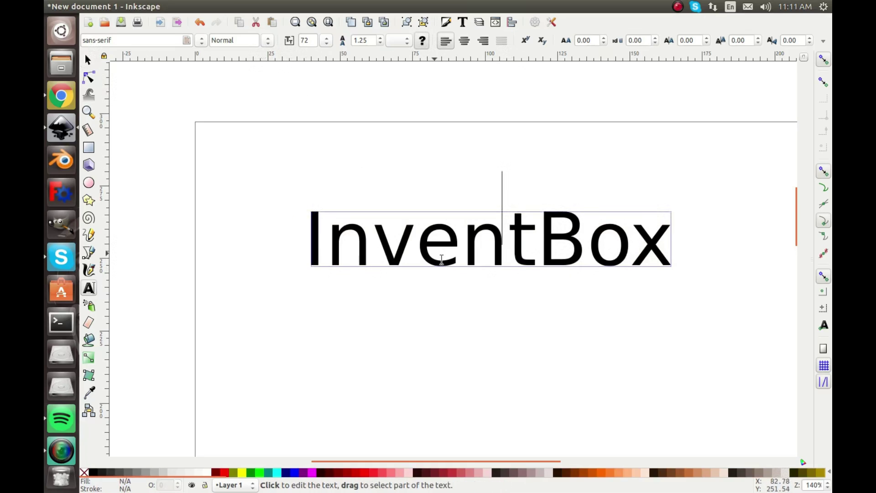
pyautogui.click(442, 259)
pyautogui.doubleClick(451, 250)
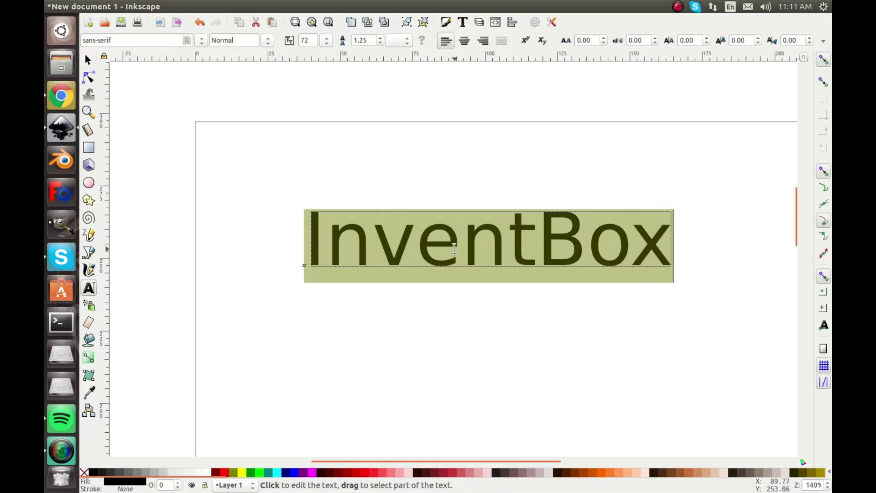
pyautogui.click(271, 41)
pyautogui.click(267, 75)
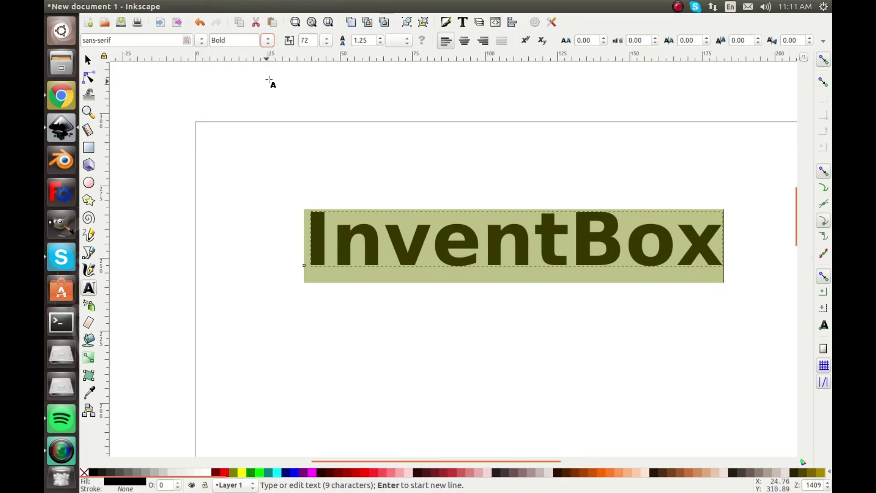
pyautogui.click(273, 42)
pyautogui.click(246, 95)
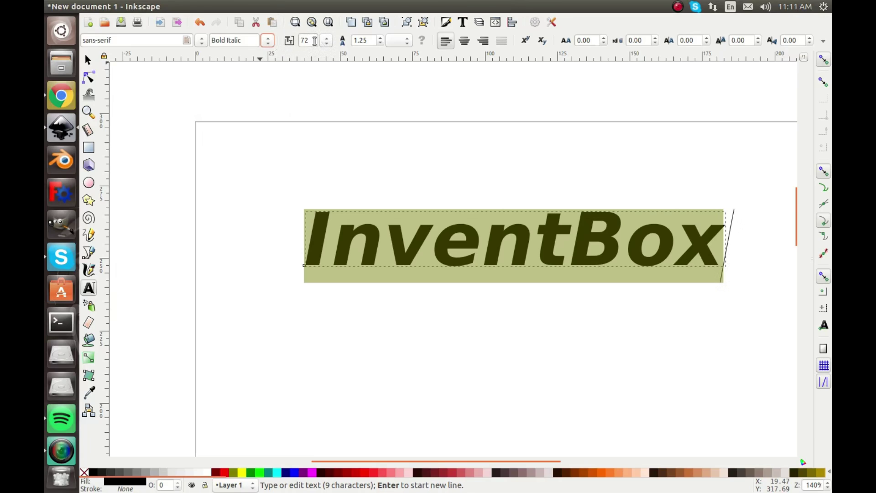
# - Centre-align InventBox, widen letter spacing to 11.19 and rotate each letter
pyautogui.click(463, 43)
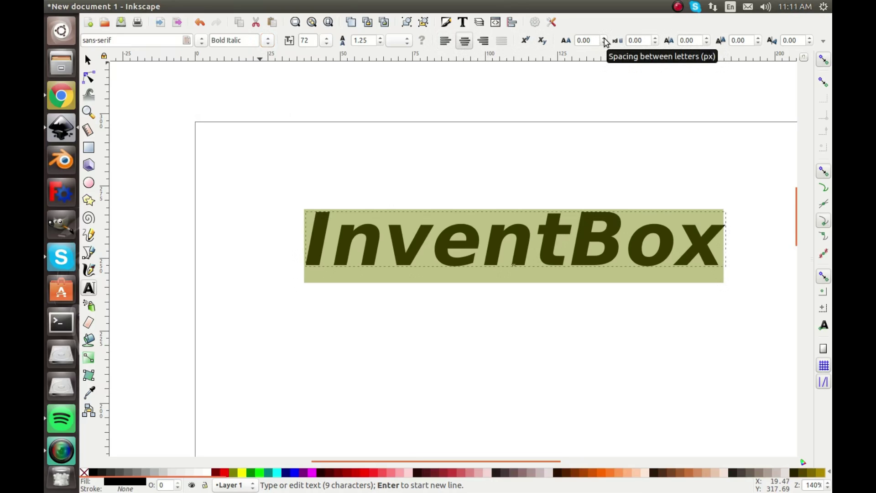
pyautogui.moveTo(605, 40); pyautogui.dragTo(614, 44)
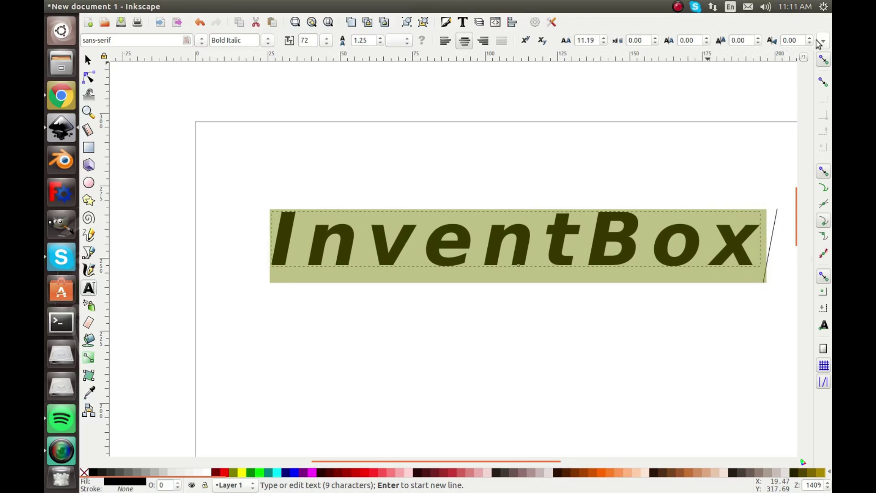
pyautogui.moveTo(810, 39); pyautogui.dragTo(811, 41)
pyautogui.click(733, 122)
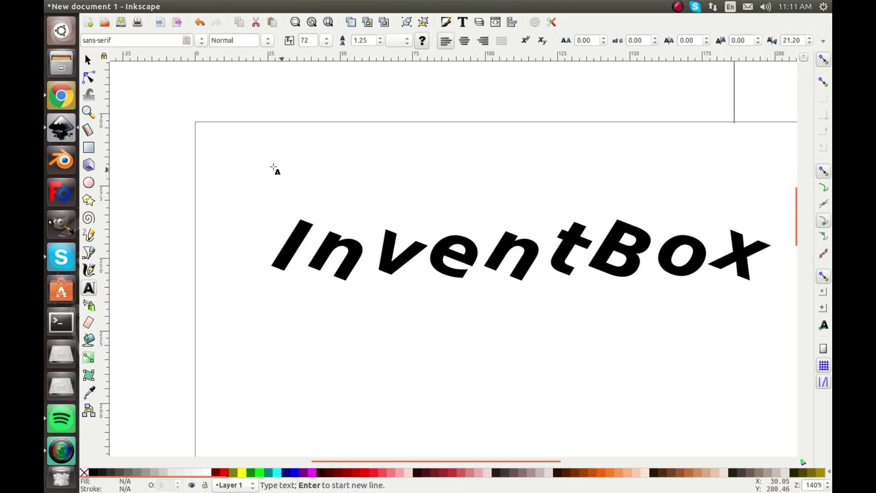
pyautogui.click(88, 59)
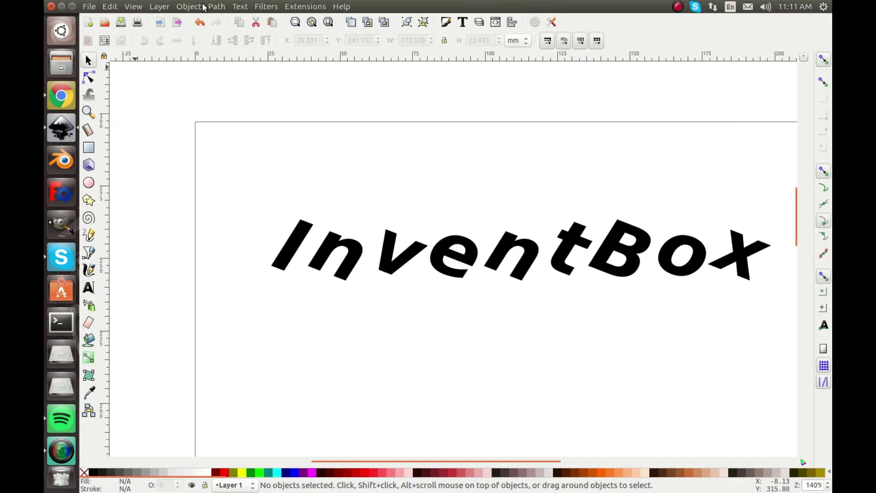
pyautogui.click(340, 269)
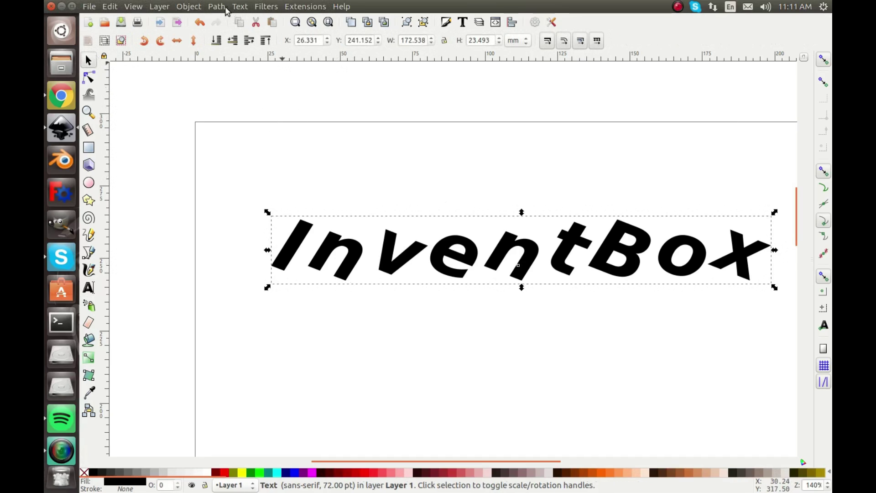
pyautogui.click(217, 6)
pyautogui.click(231, 17)
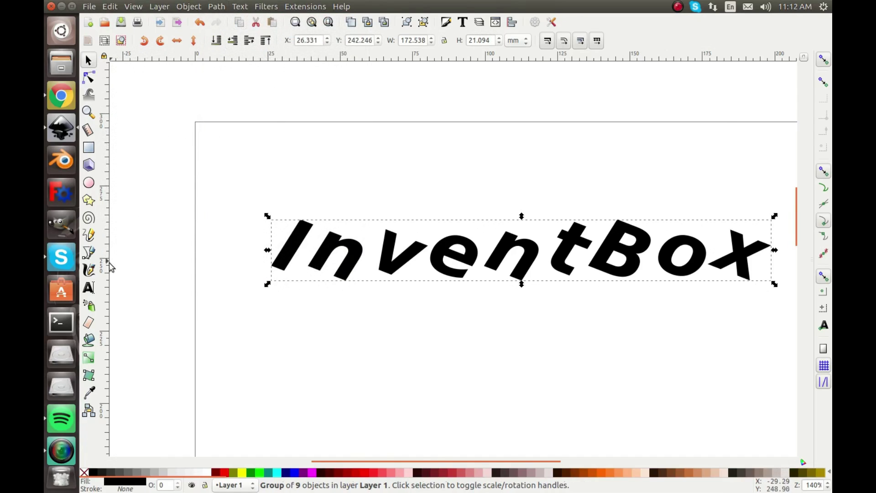
pyautogui.click(90, 286)
pyautogui.click(337, 237)
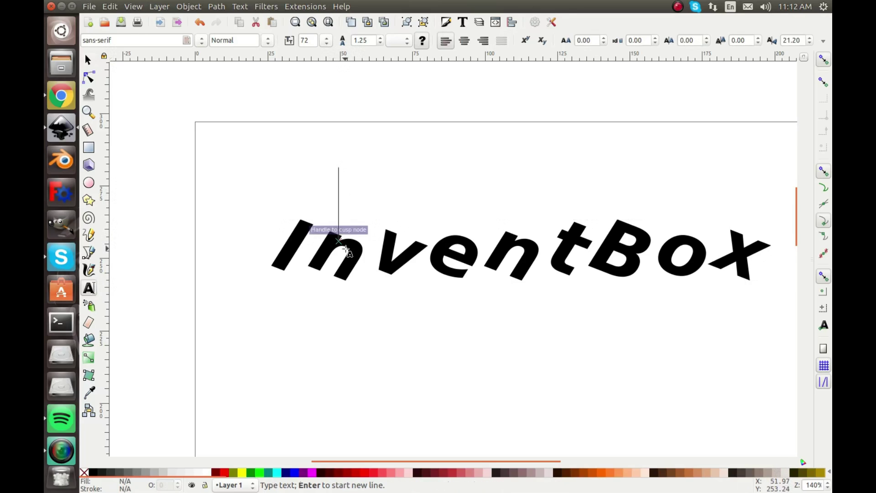
pyautogui.moveTo(338, 231); pyautogui.dragTo(346, 251)
pyautogui.click(346, 277)
pyautogui.click(358, 271)
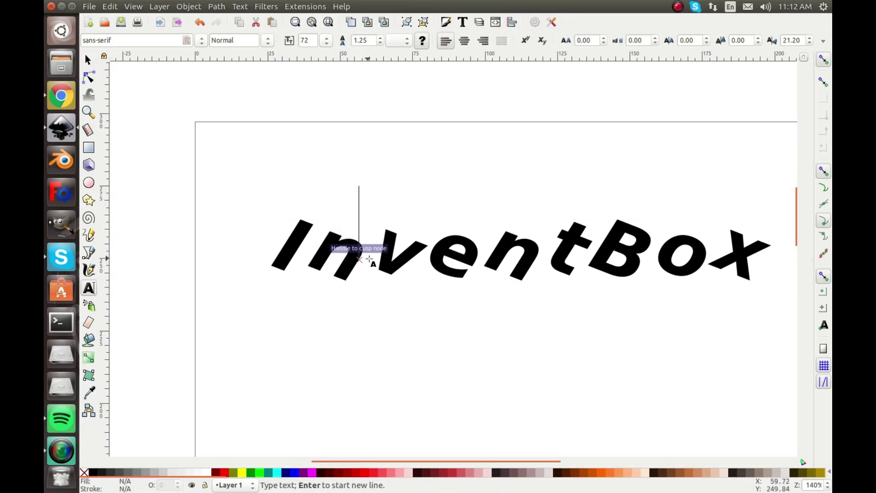
pyautogui.click(391, 274)
pyautogui.moveTo(391, 274); pyautogui.dragTo(386, 286)
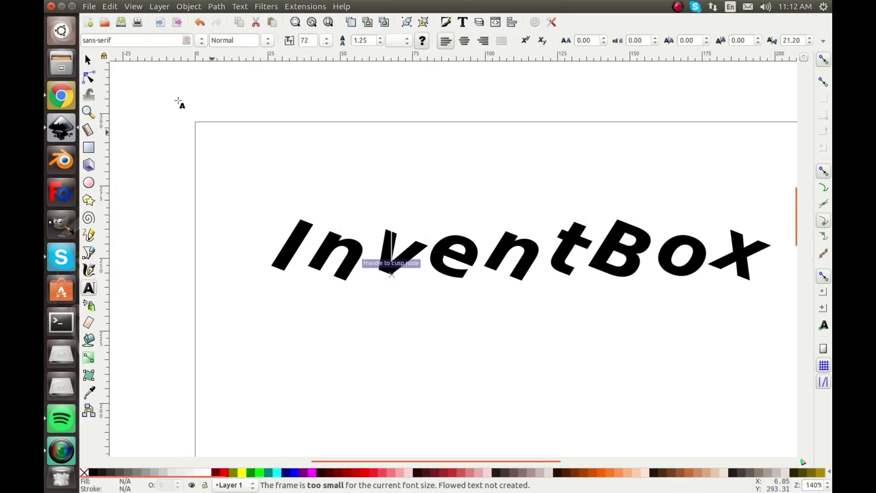
pyautogui.press('F1')
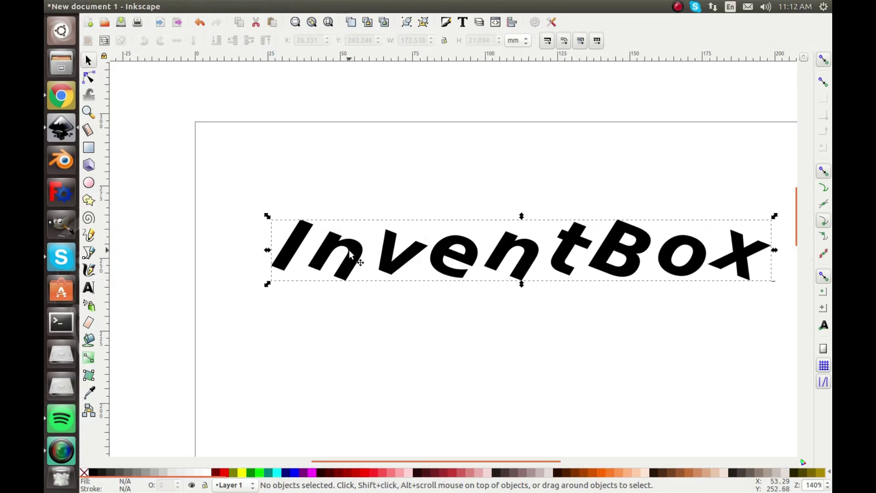
pyautogui.click(350, 255)
pyautogui.click(88, 287)
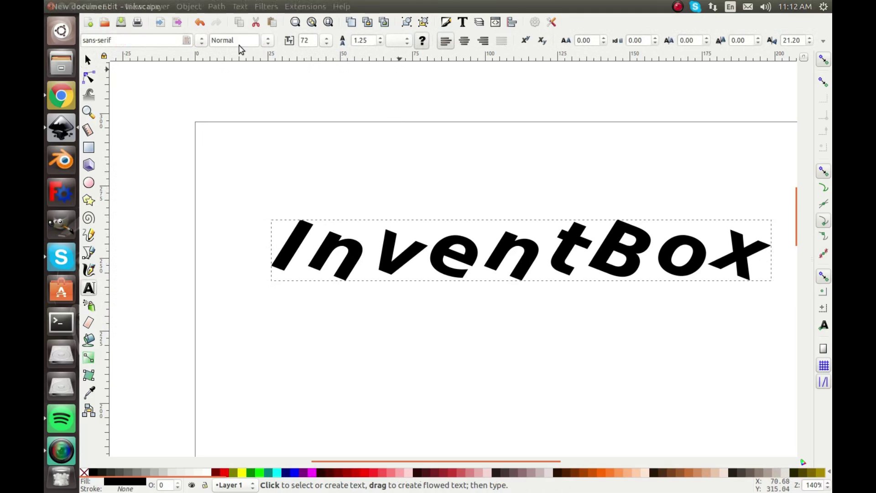
# - Show the nodes of the 'n' and try moving its inner corner node, undoing the change
pyautogui.click(88, 78)
pyautogui.scroll(-1, 346, 250)
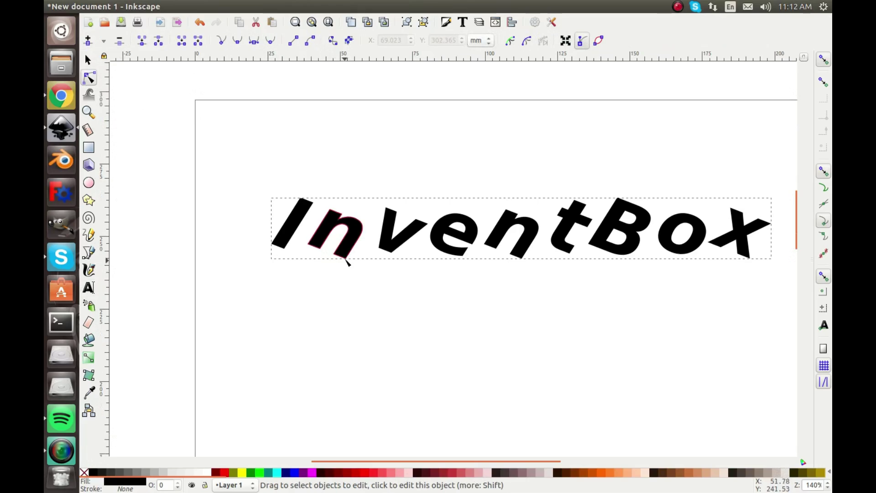
pyautogui.scroll(4, 348, 246)
pyautogui.scroll(-1, 349, 249)
pyautogui.click(350, 287)
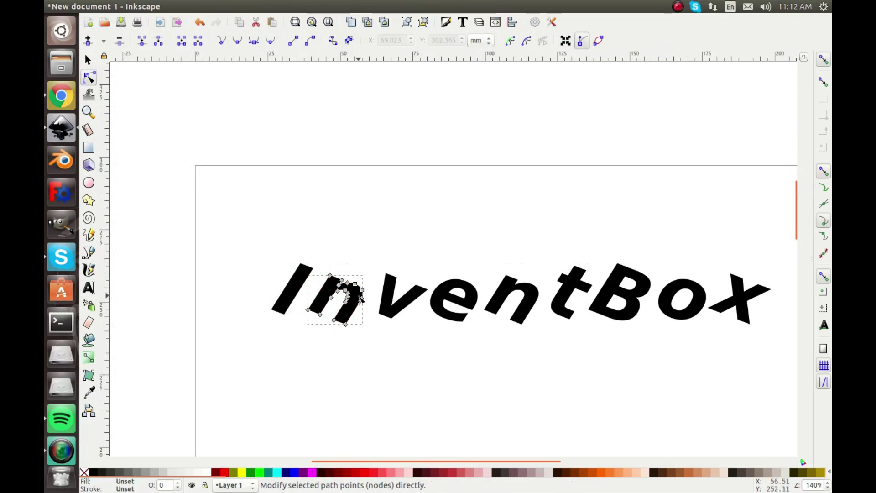
pyautogui.scroll(2, 353, 295)
pyautogui.moveTo(342, 336); pyautogui.dragTo(349, 351)
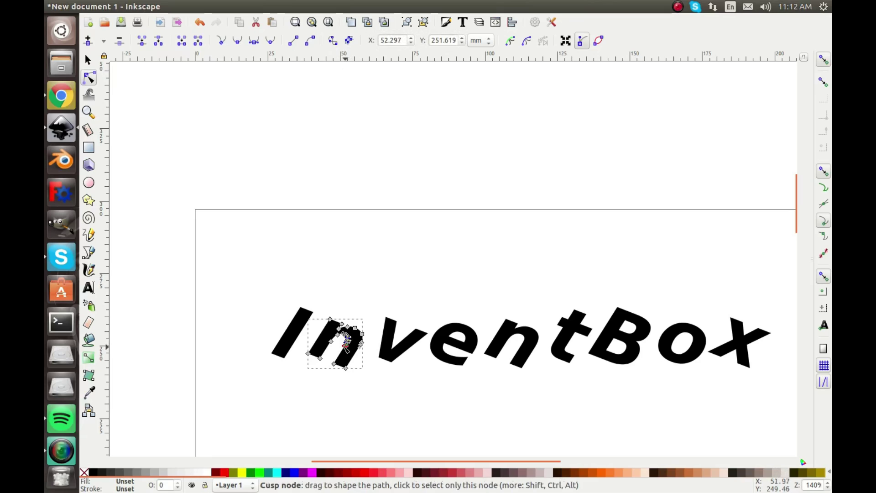
pyautogui.click(338, 345)
pyautogui.scroll(6, 338, 346)
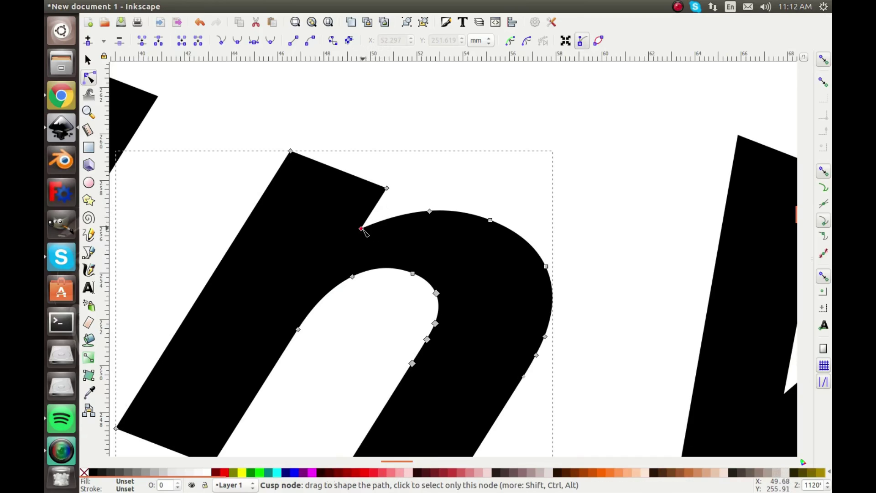
pyautogui.moveTo(364, 231); pyautogui.dragTo(450, 219)
pyautogui.hotkey('ctrl', 'z')
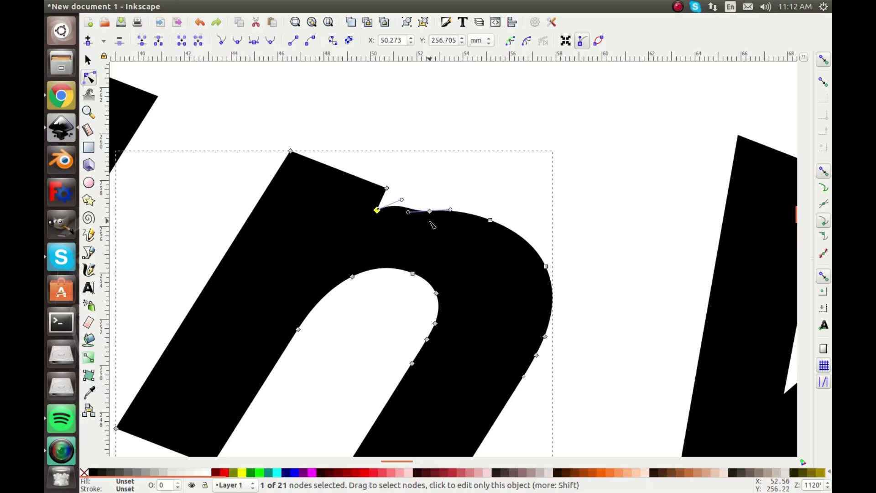
pyautogui.hotkey('ctrl', 'z')
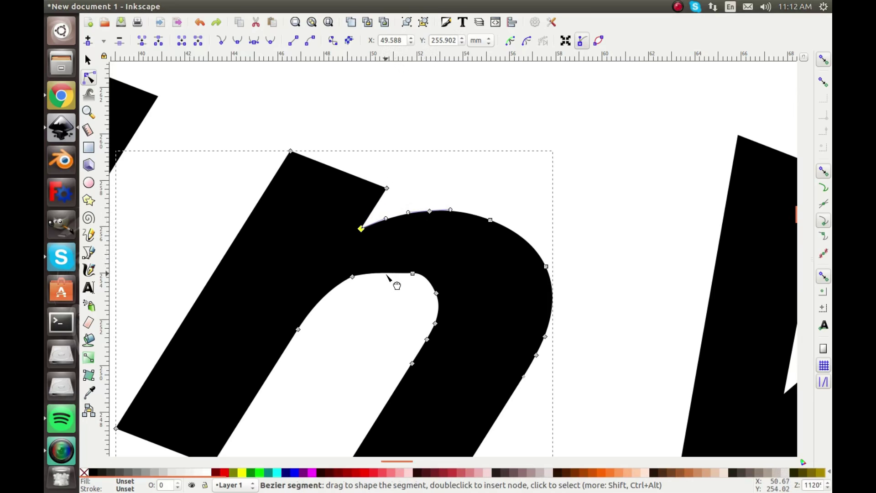
# - Pull the n's inner arch into a pointed dip and curve its straight inner edge
pyautogui.moveTo(386, 275); pyautogui.dragTo(375, 334)
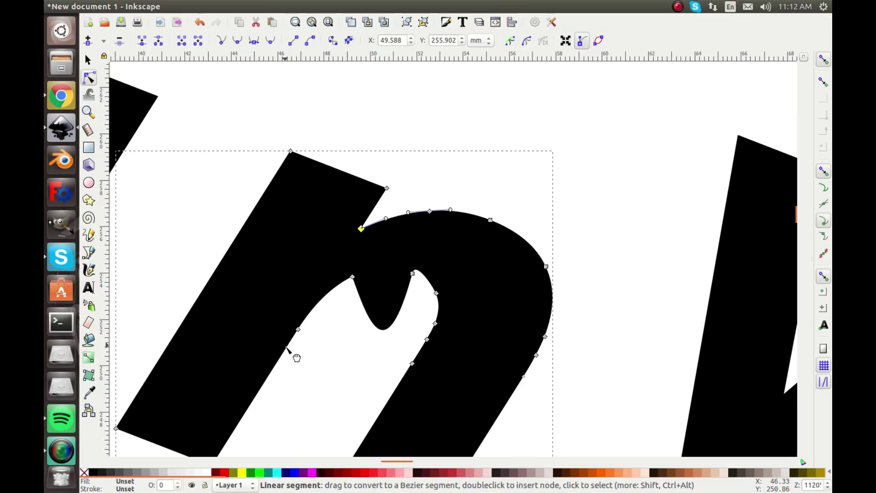
pyautogui.moveTo(296, 357); pyautogui.dragTo(351, 363)
pyautogui.scroll(-5, 352, 365)
pyautogui.scroll(1, 353, 366)
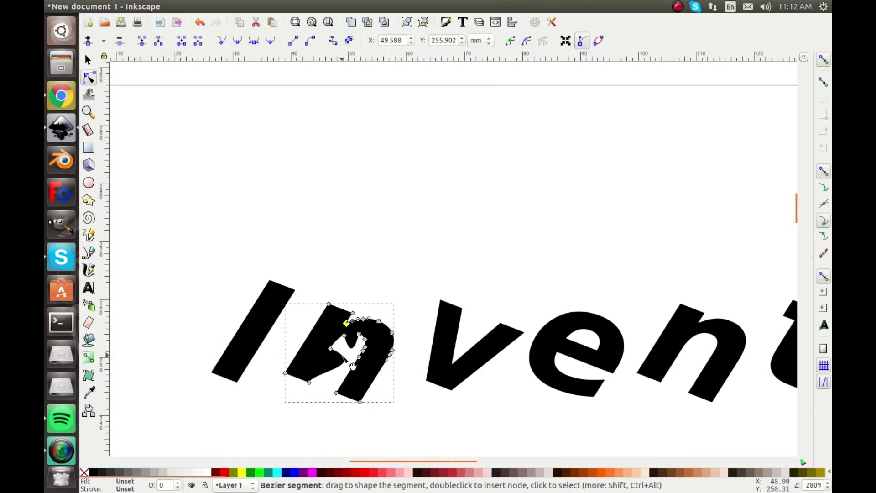
# - Type plain upright 'InventBox' text above the slanted lettering
pyautogui.click(88, 287)
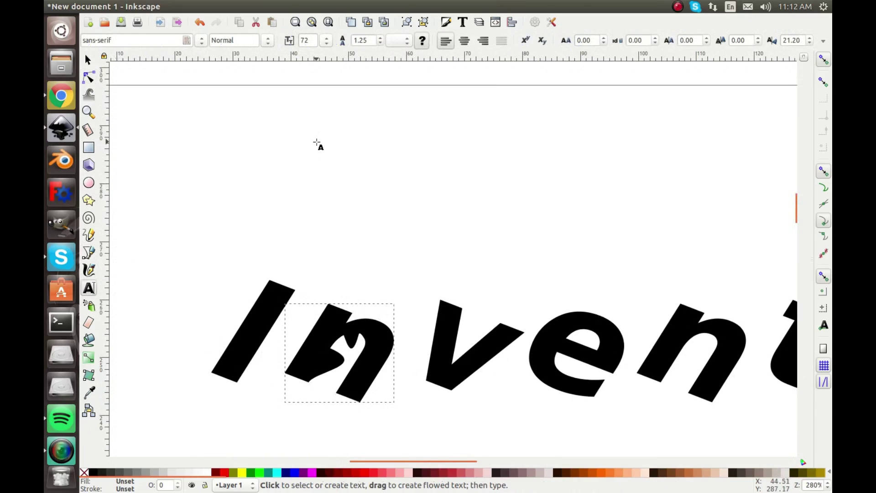
pyautogui.click(254, 196)
pyautogui.click(247, 223)
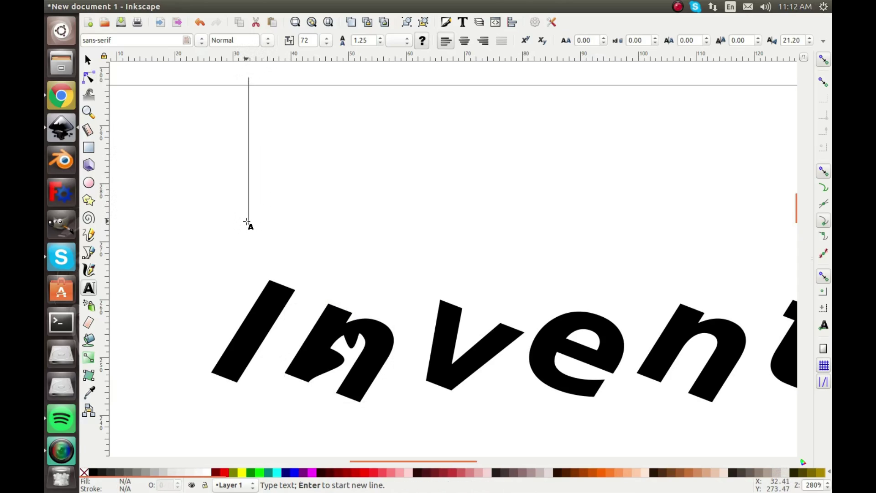
pyautogui.write('In')
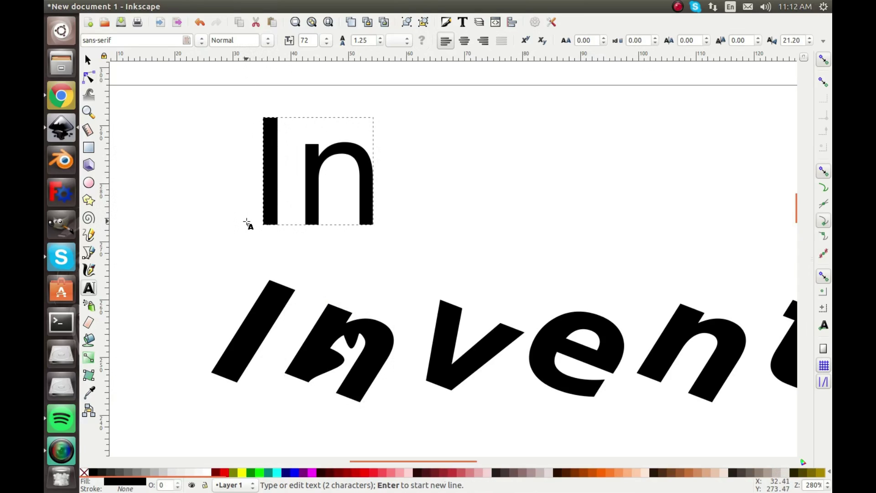
pyautogui.write('ventBox')
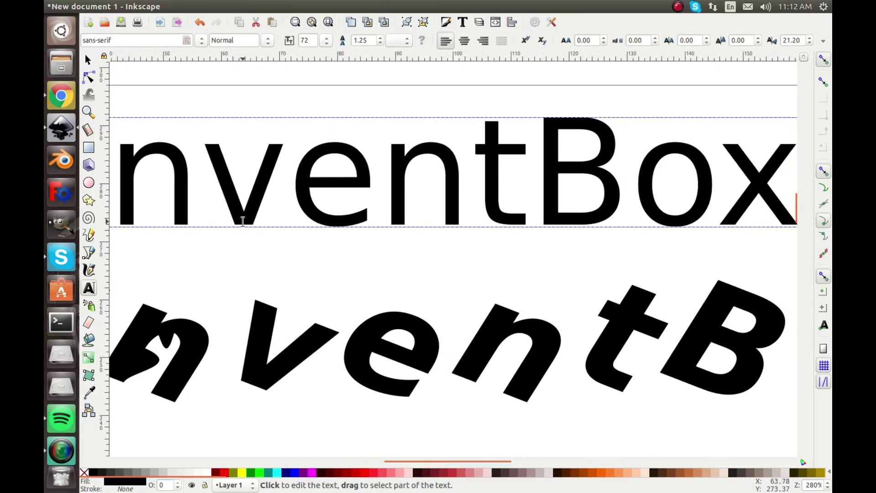
pyautogui.scroll(-1, 243, 221)
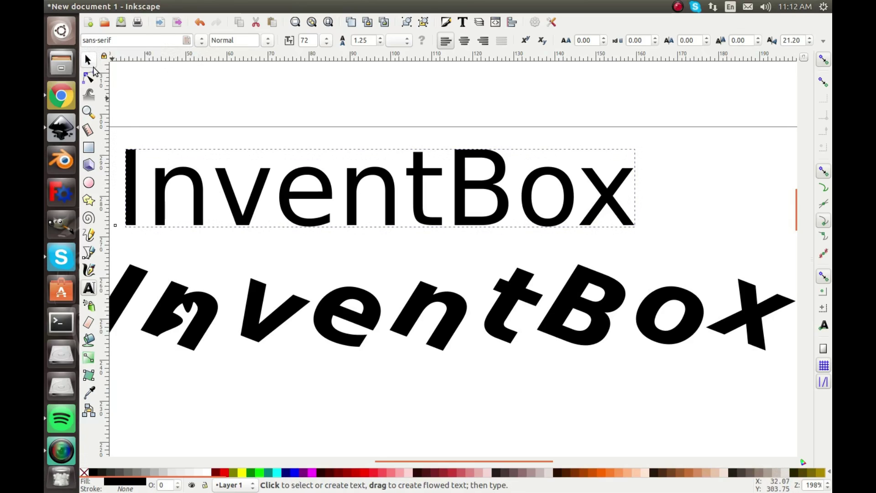
# - Bend the straight inner left edge of the 'v' into a curve
pyautogui.click(88, 78)
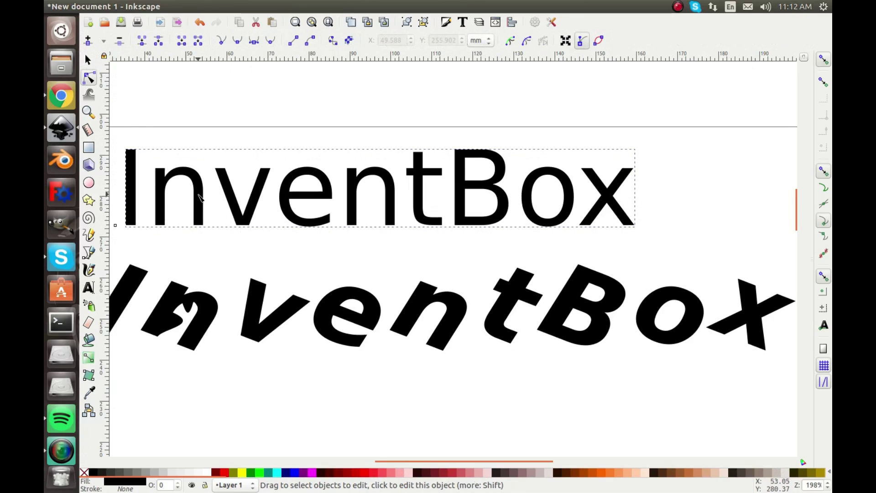
pyautogui.click(287, 309)
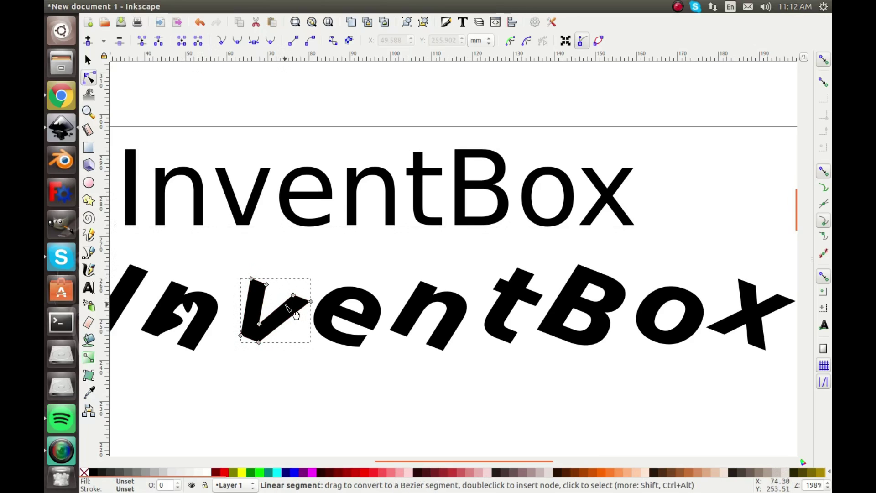
pyautogui.scroll(3, 287, 308)
pyautogui.moveTo(285, 308); pyautogui.dragTo(250, 293)
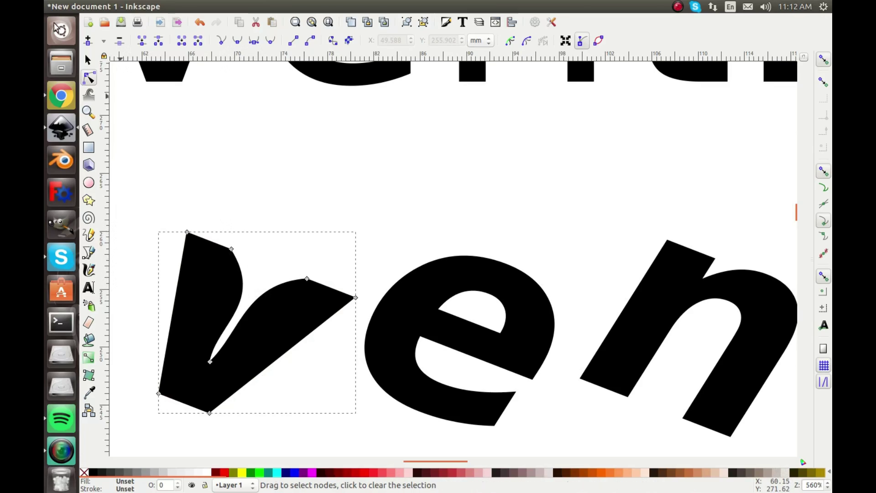
pyautogui.scroll(-5, 237, 213)
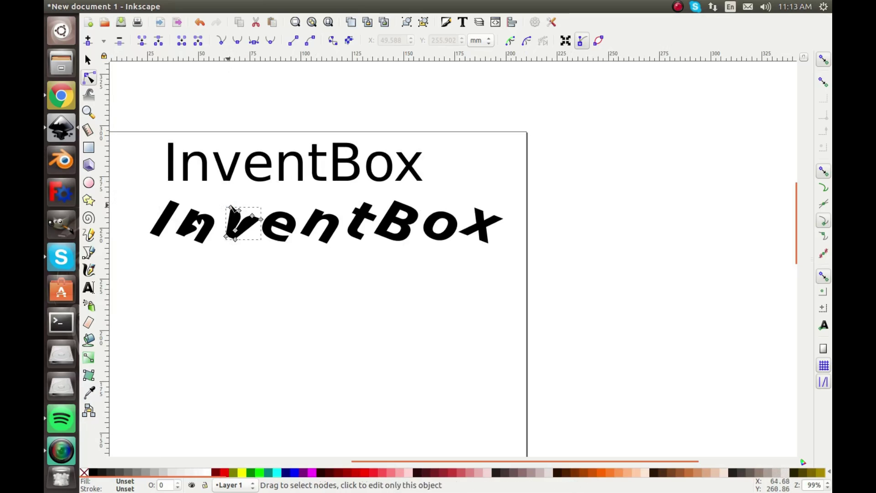
pyautogui.scroll(4, 234, 214)
pyautogui.scroll(-4, 248, 222)
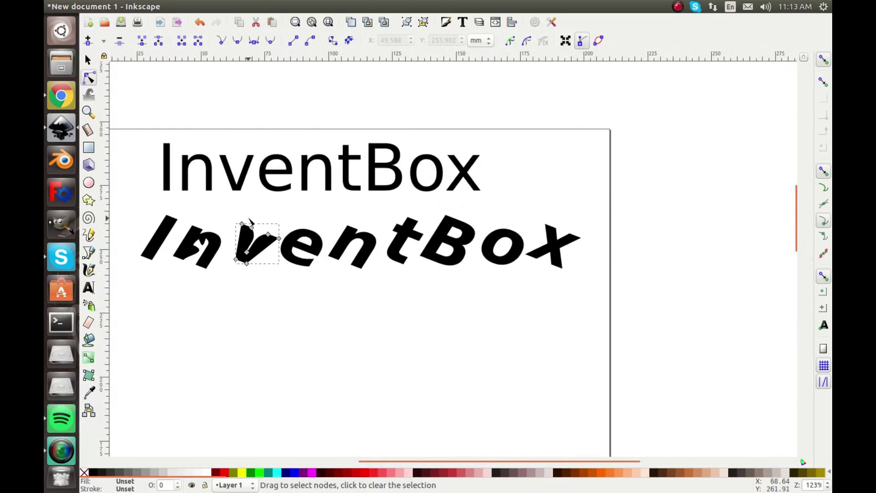
pyautogui.scroll(1, 293, 205)
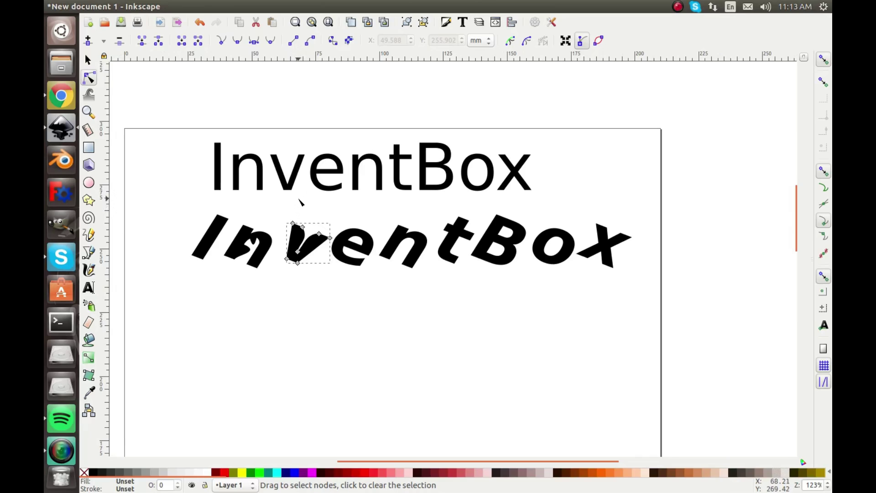